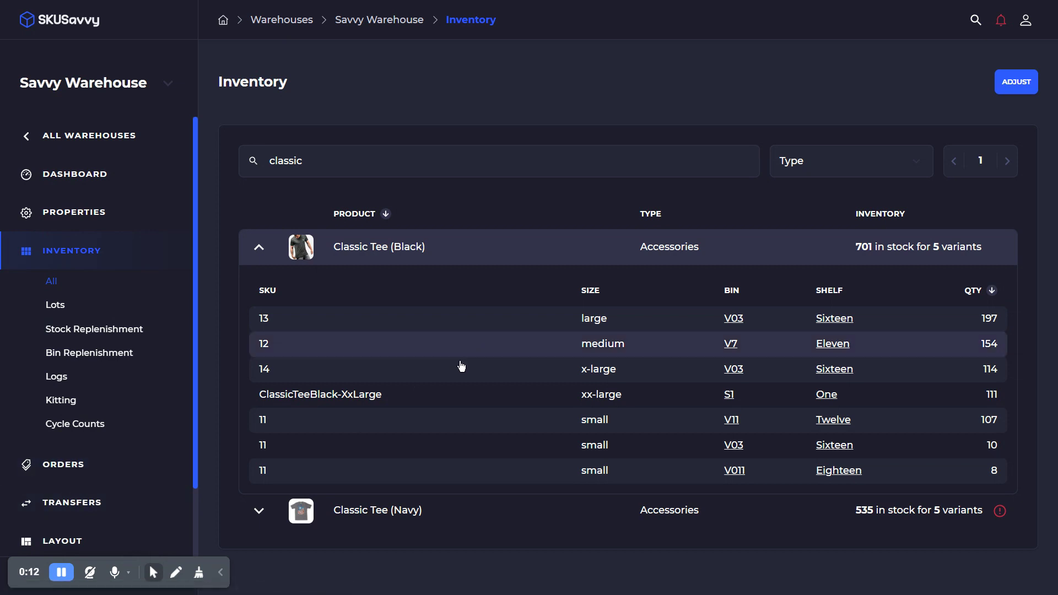
Step: Open the Orders section from the SKUSavvy sidebar
click(71, 465)
Step: From Inbound purchase orders, create a new purchase order with Ollys as its vendor
click(71, 345)
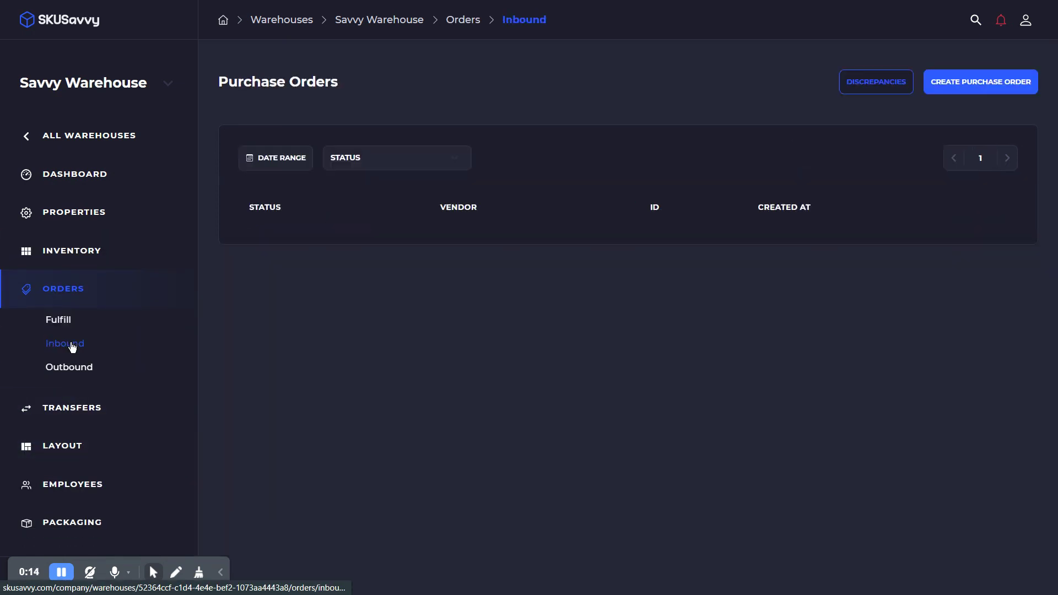
click(944, 91)
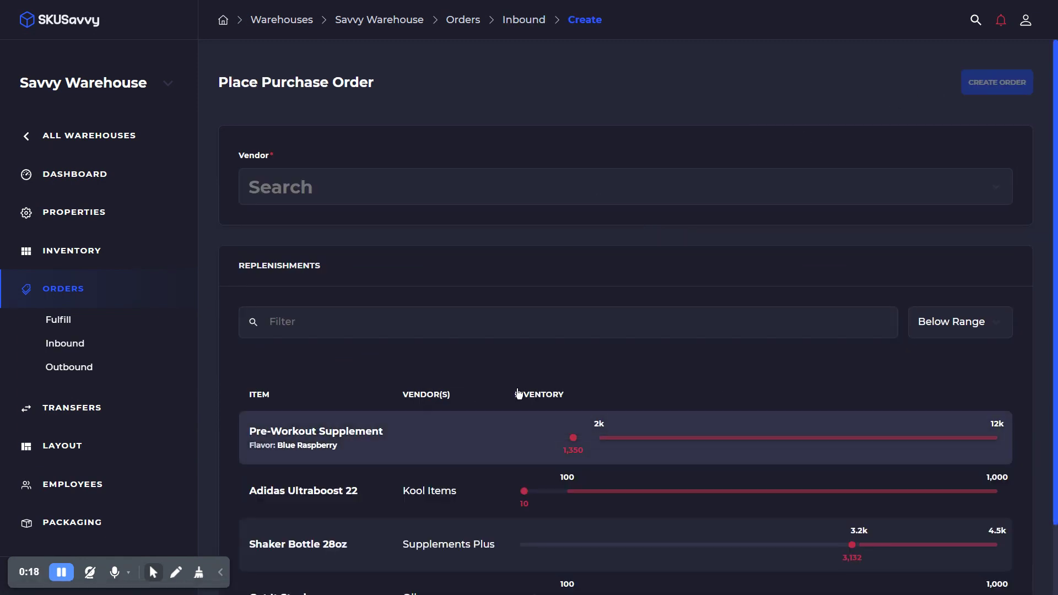
click(475, 187)
scroll(435, 309, down, 3)
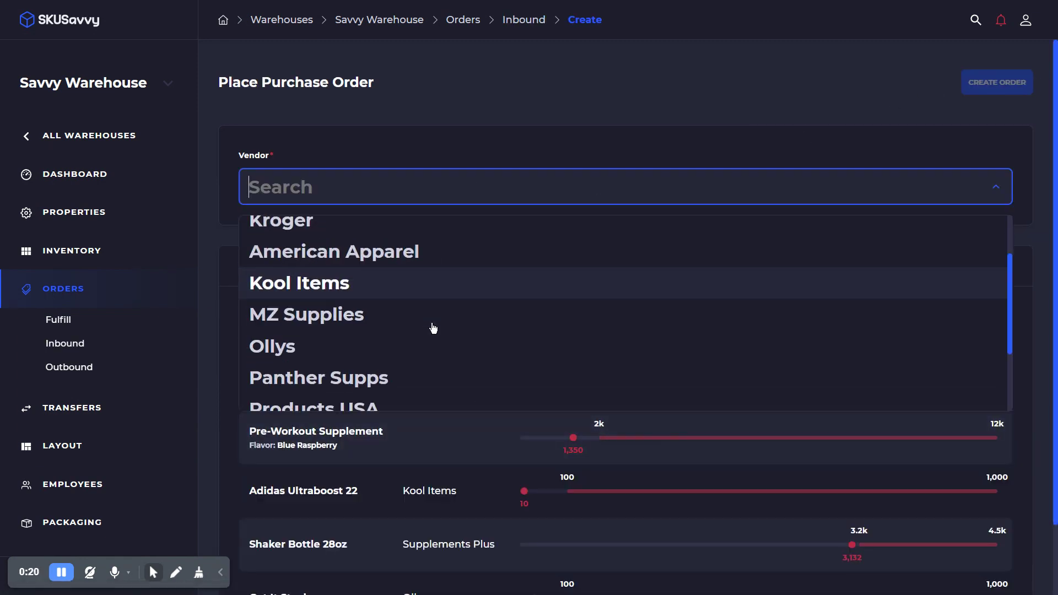
click(399, 285)
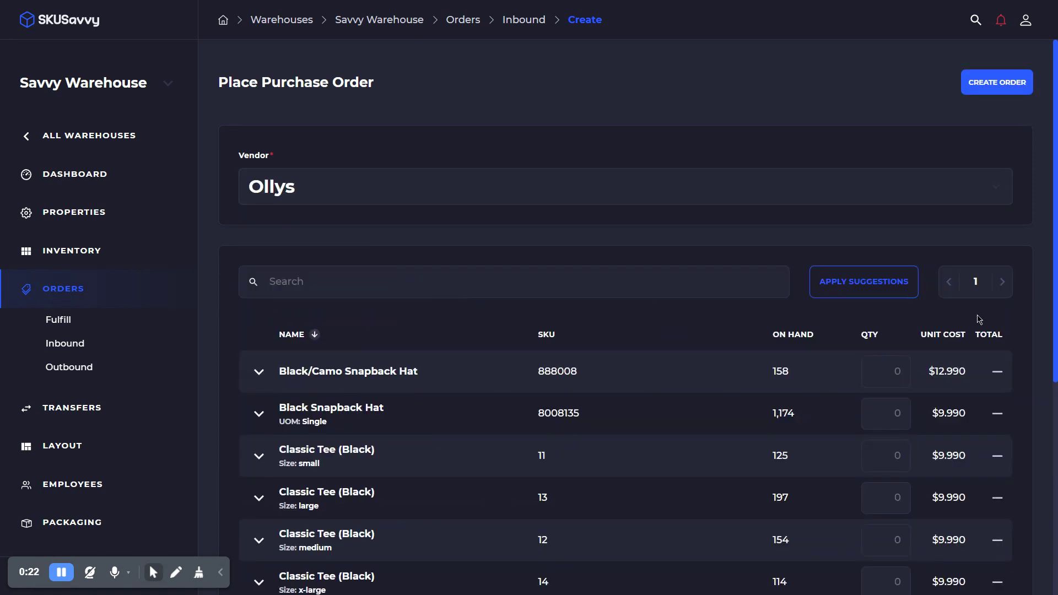
scroll(987, 375, down, 5)
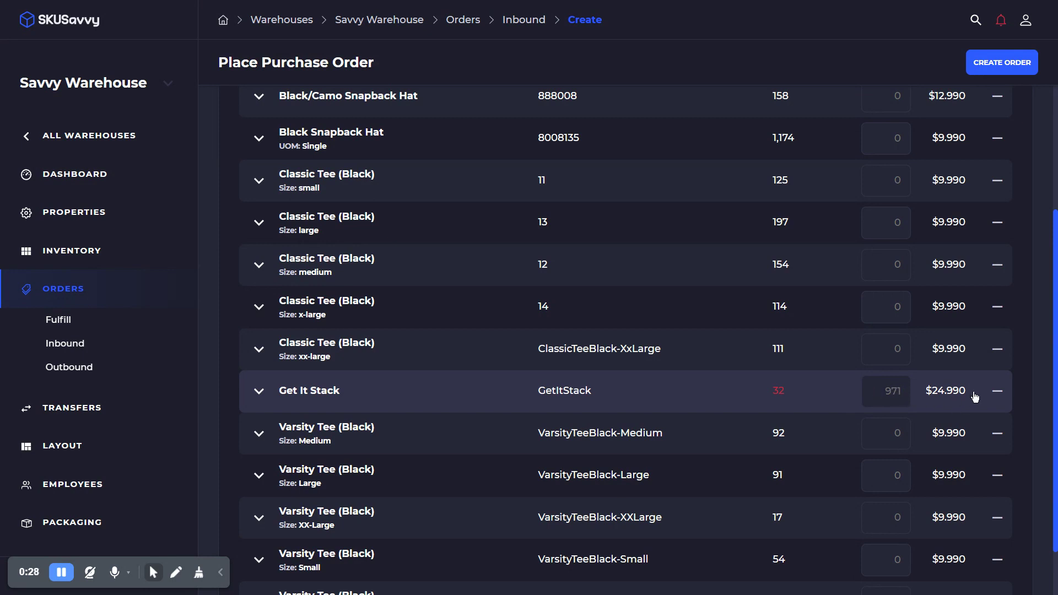
scroll(437, 331, down, 6)
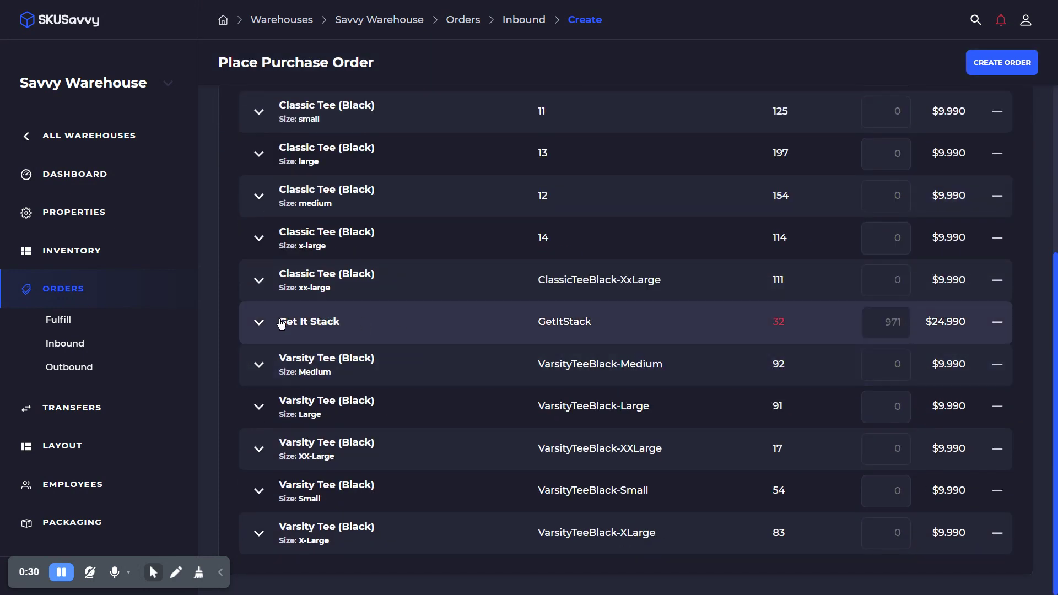
Step: Expand Get It Stack: 32 in warehouse, 2 committed, 0.1 daily sales, 971 suggested
click(257, 320)
scroll(477, 385, down, 2)
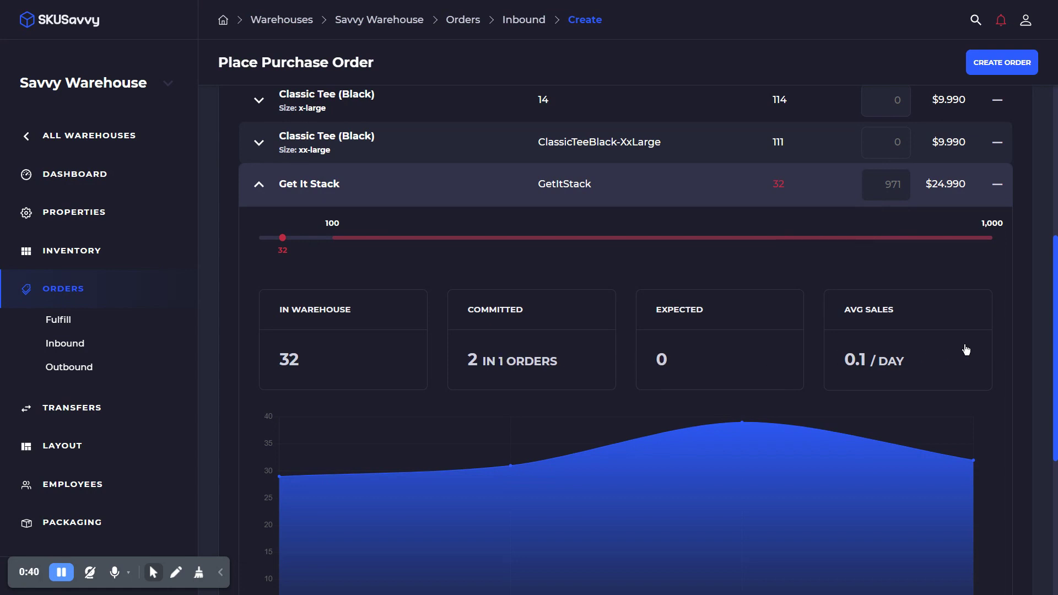
scroll(1043, 392, down, 5)
scroll(841, 236, up, 3)
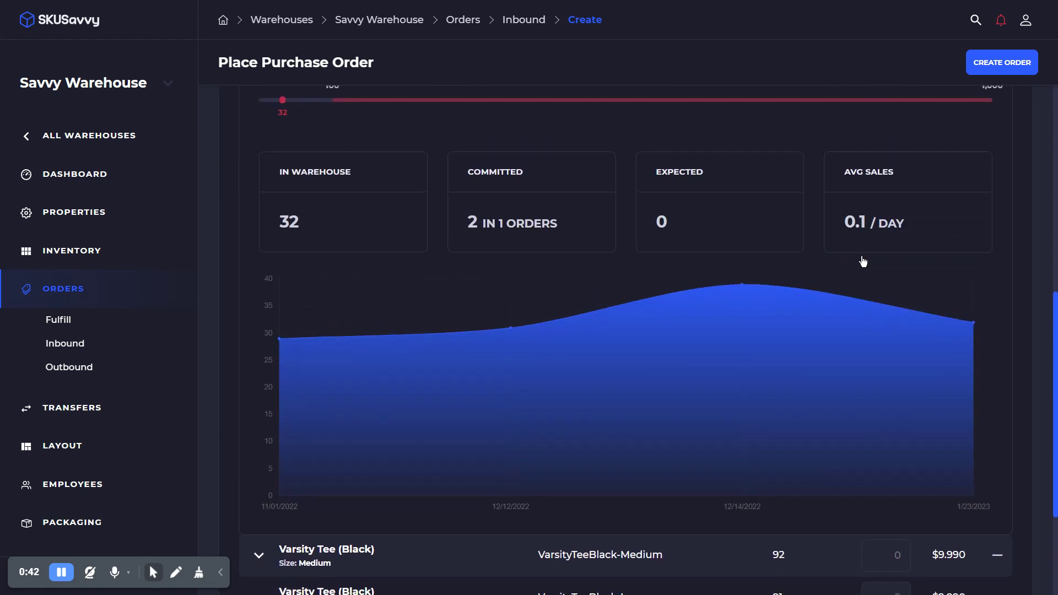
scroll(1043, 253, up, 10)
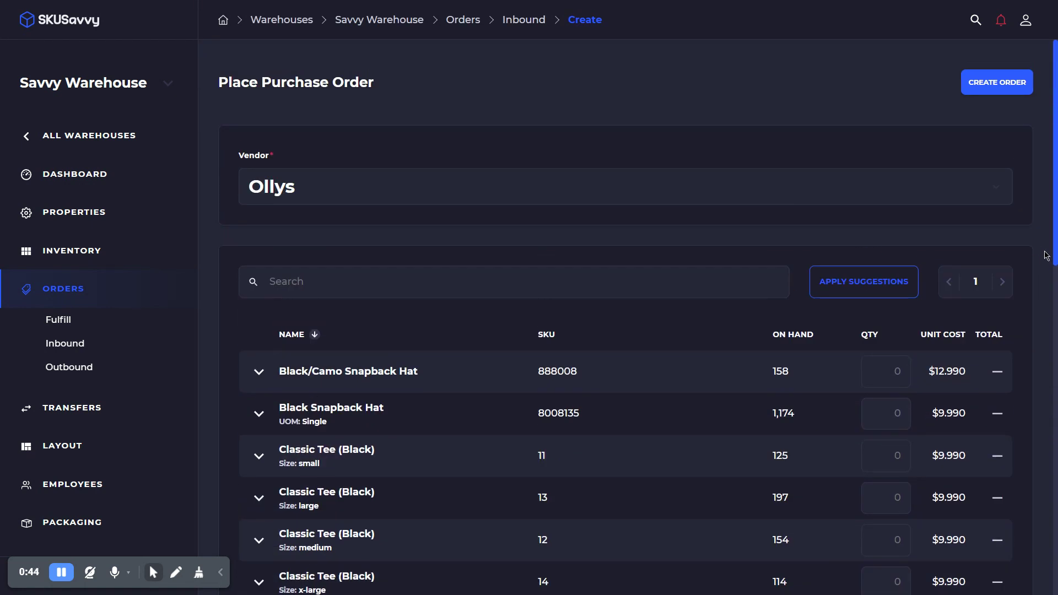
scroll(709, 386, down, 3)
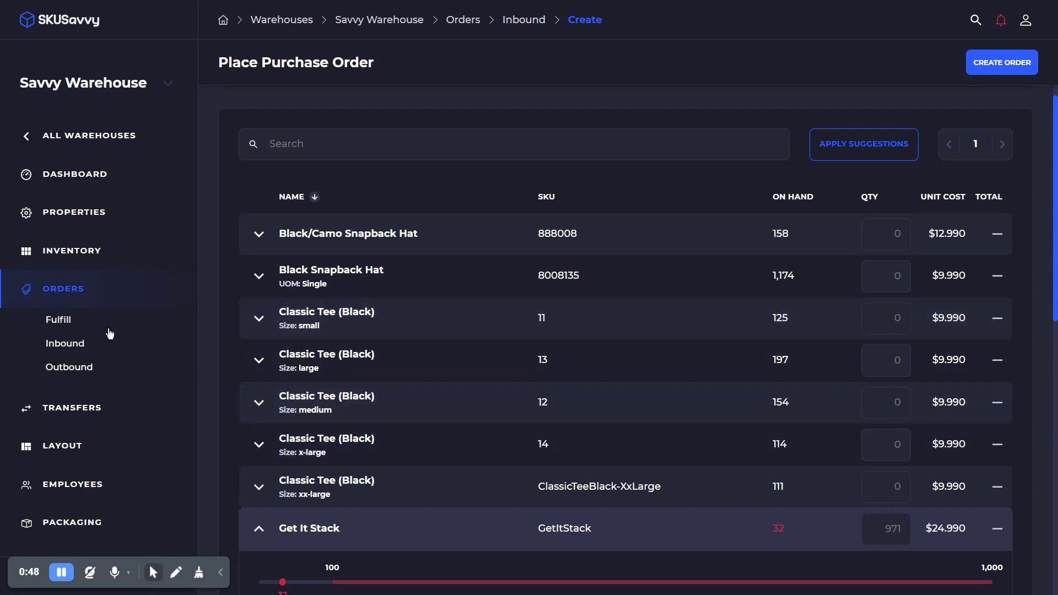
Step: Filter inventory by 'classic' and open the large Classic Tee (Black) variant's details
click(62, 253)
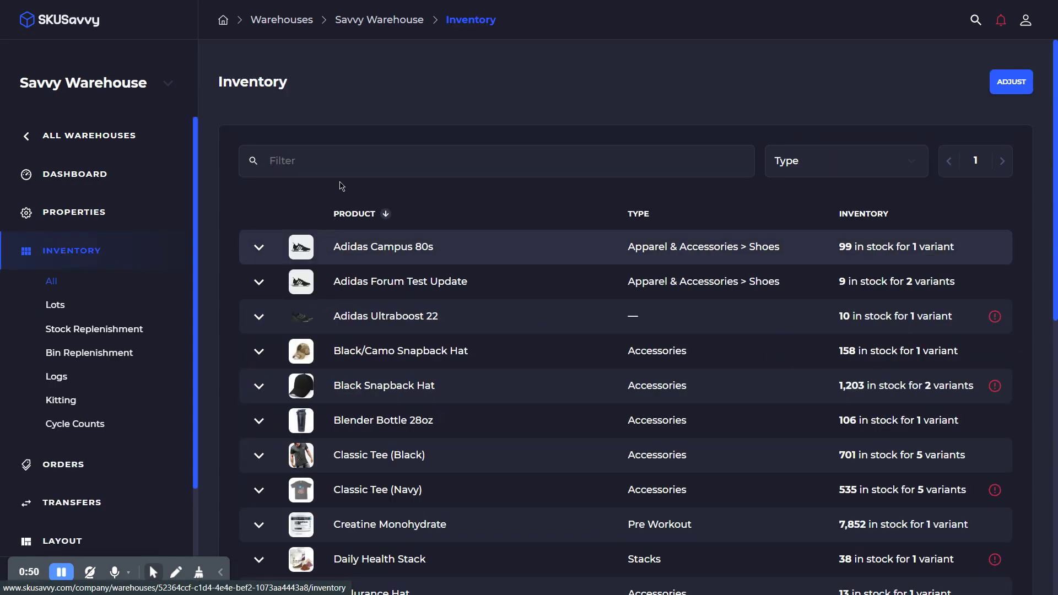
click(343, 162)
text(clas)
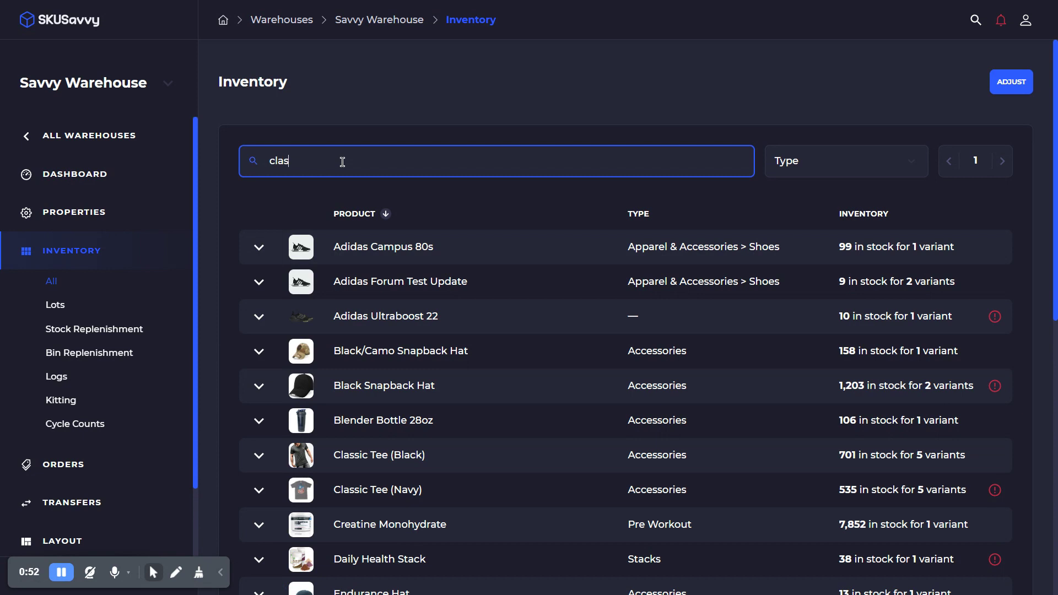
text(sic)
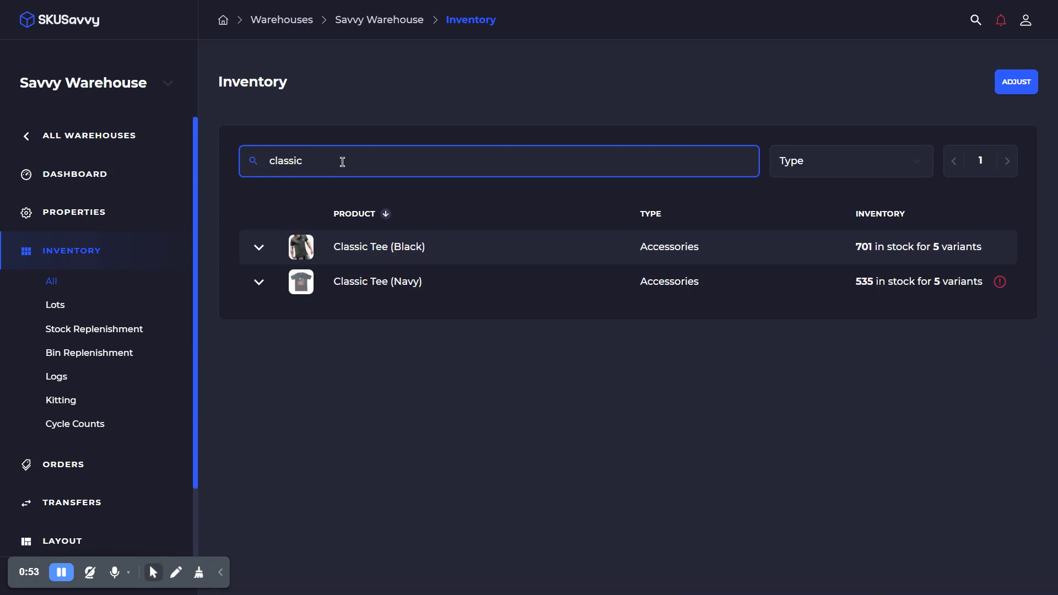
click(379, 258)
click(364, 324)
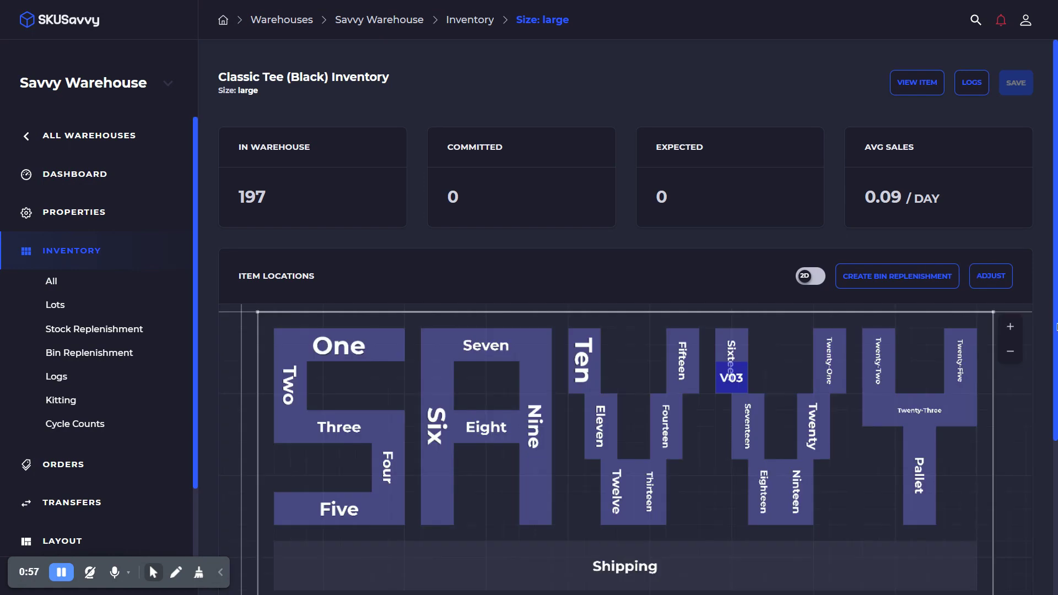
scroll(1057, 335, down, 4)
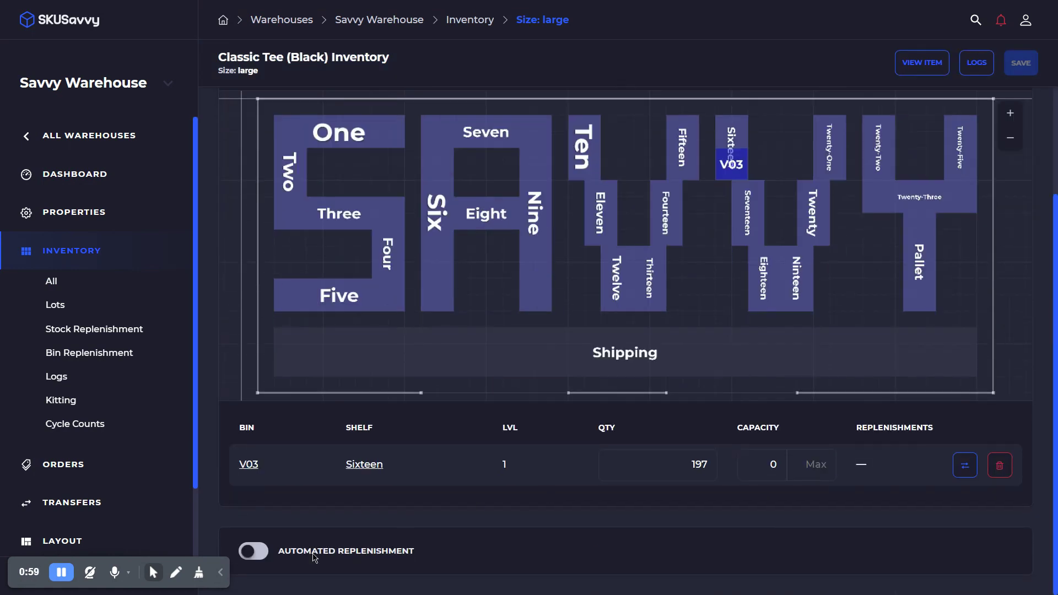
Step: Turn on automated replenishment for the large variant with a 150 to 200 desired range
click(253, 551)
scroll(462, 513, down, 7)
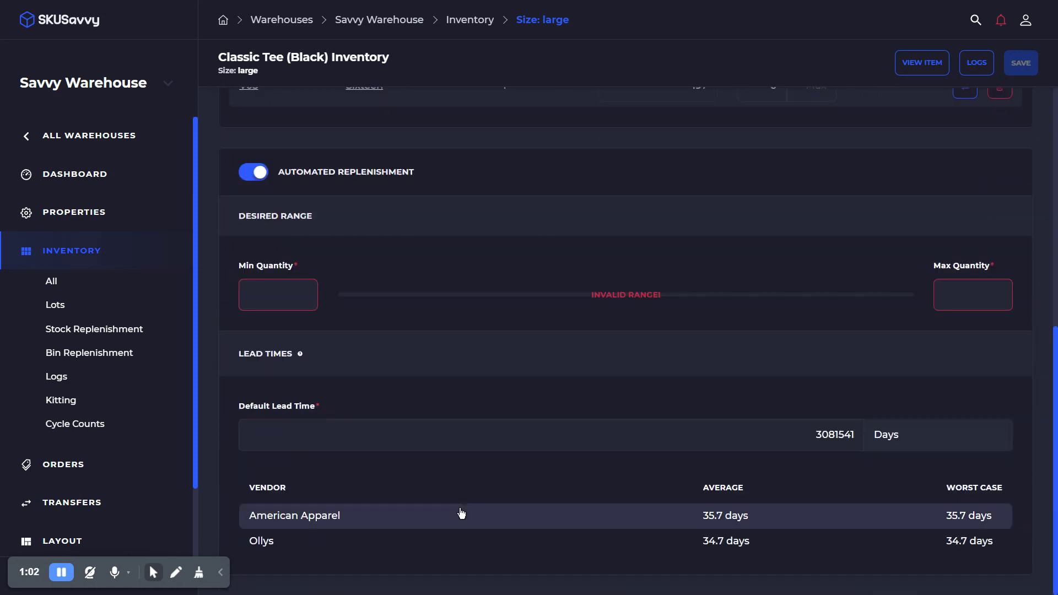
scroll(461, 510, up, 1)
click(264, 364)
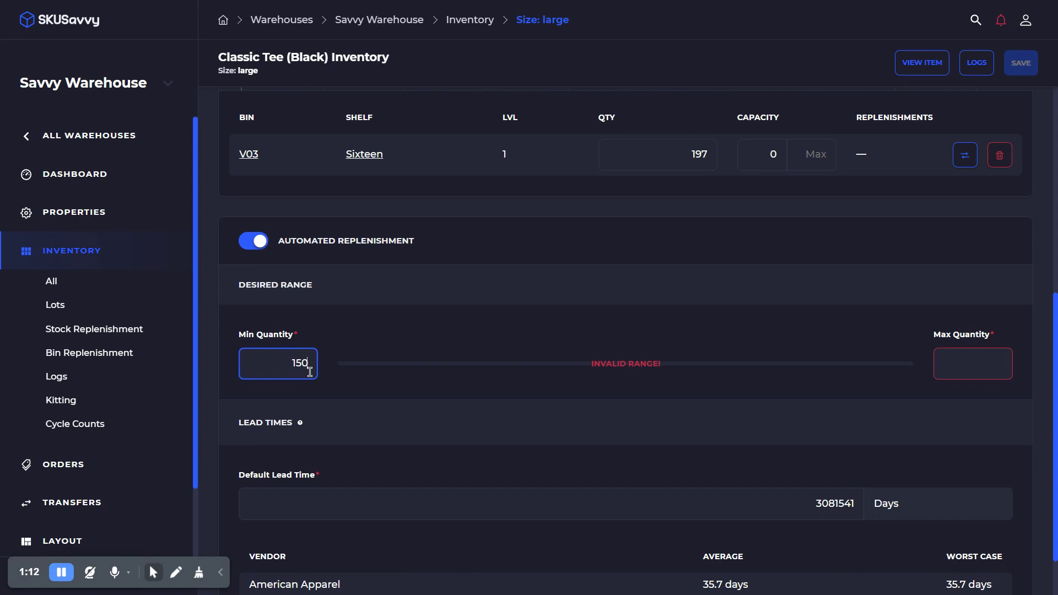
key(Tab)
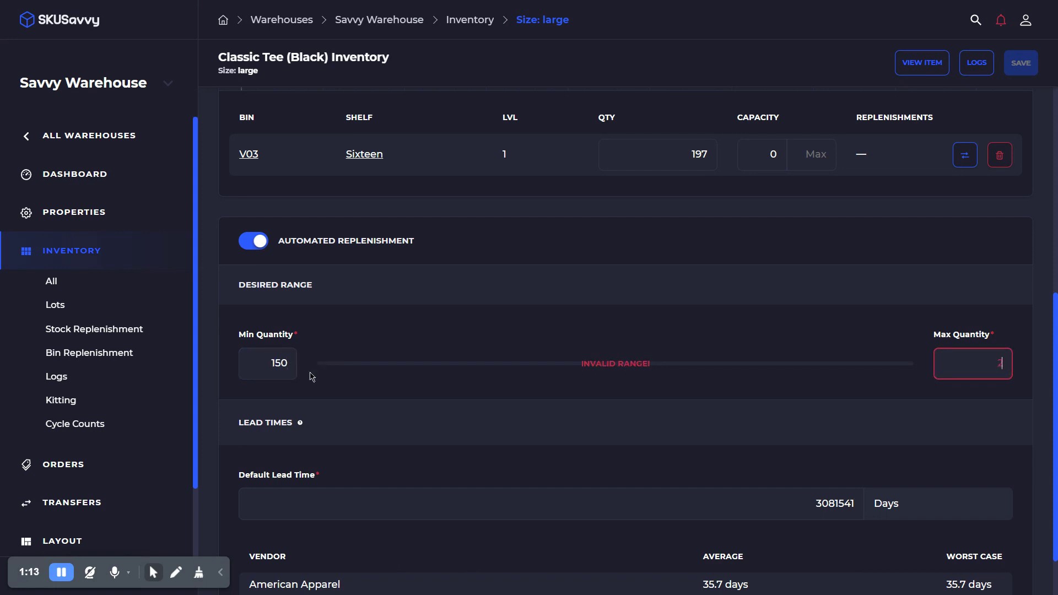
text(200)
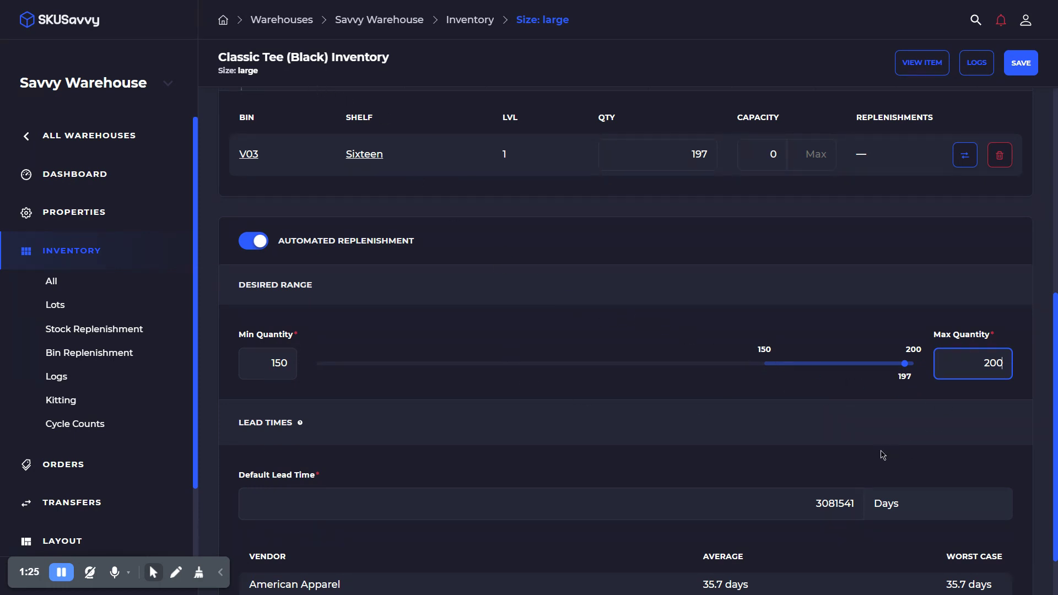
Step: Set the large variant's default lead time to 10 days and save
scroll(883, 455, down, 1)
double_click(822, 437)
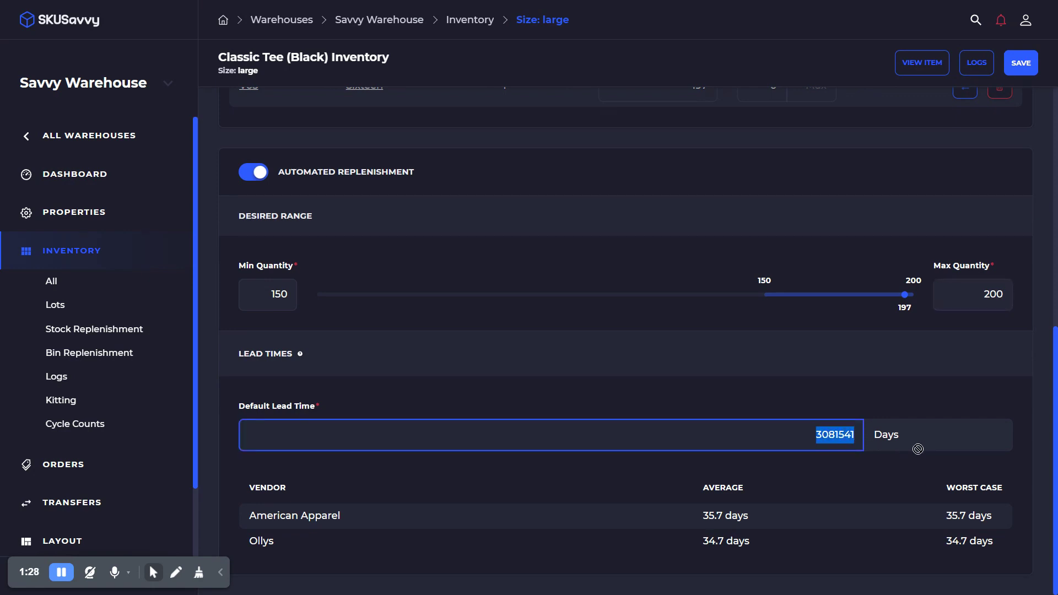
text(10)
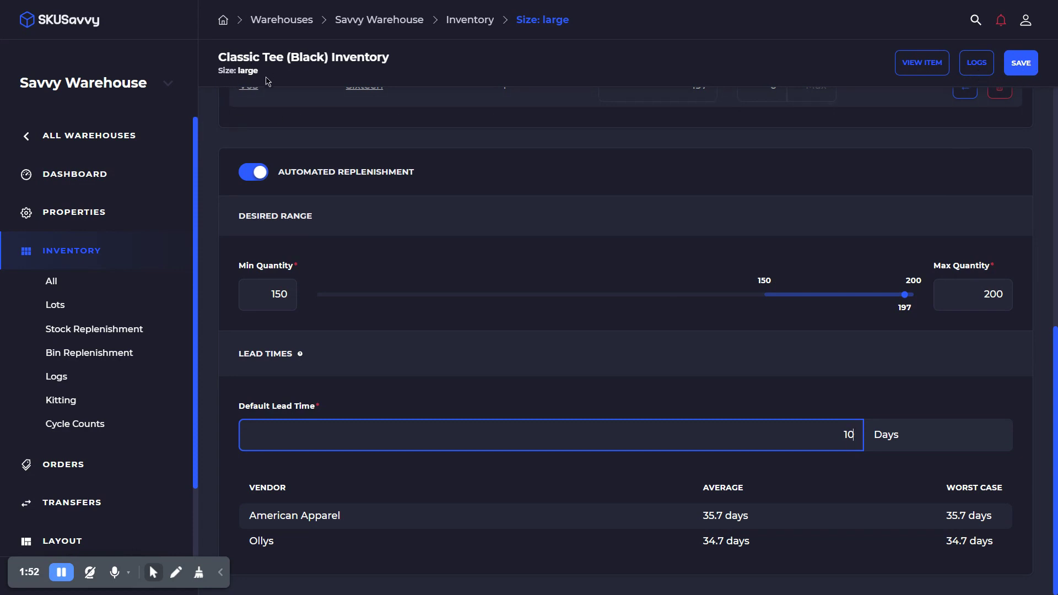
click(1025, 71)
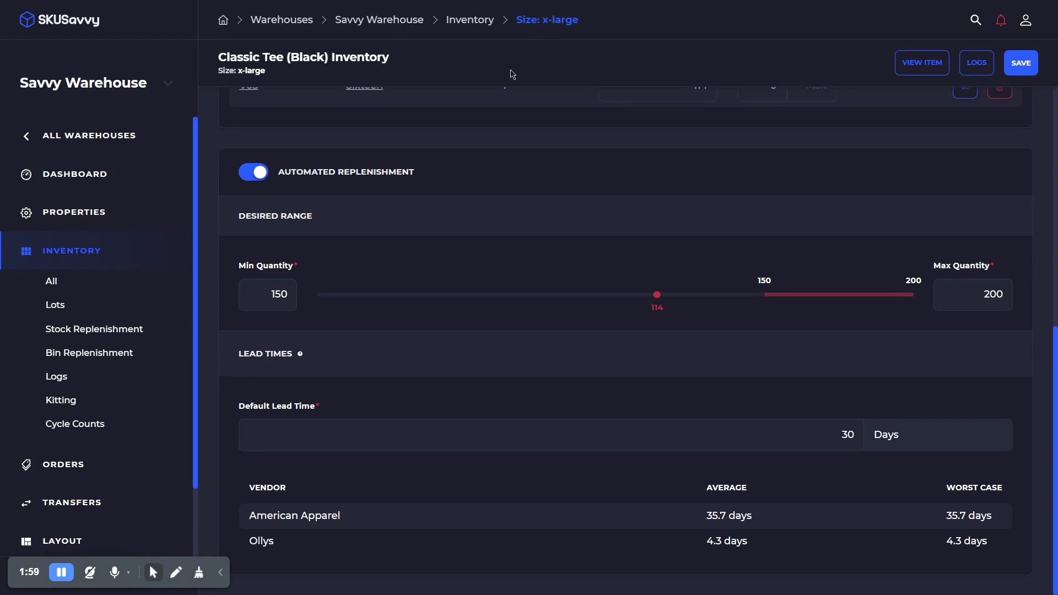
Step: Save the x-large variant with a 150–200 range and 30-day lead time, then return to Inventory
double_click(267, 296)
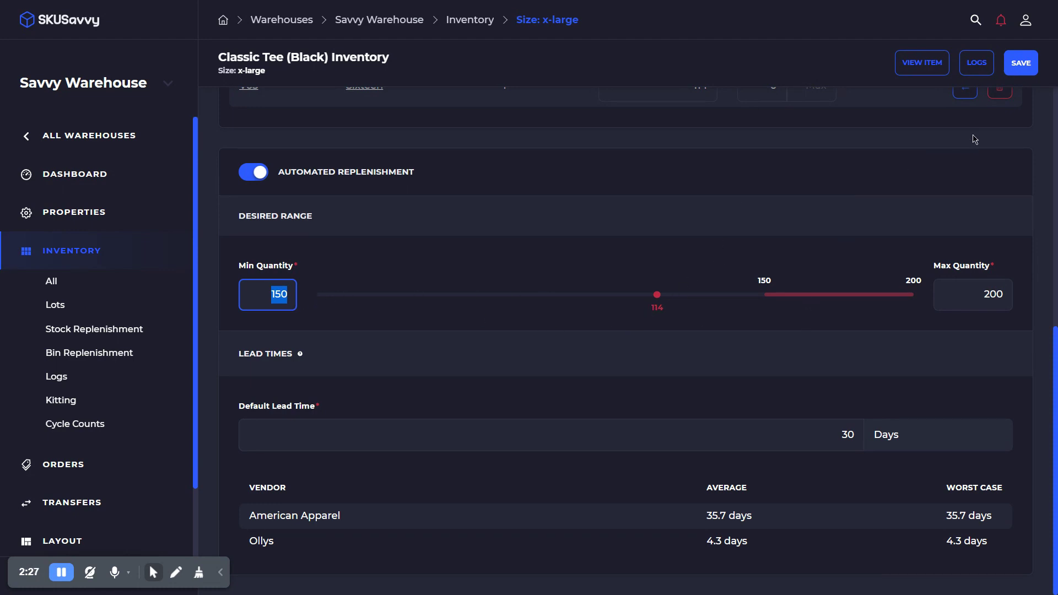
click(1024, 65)
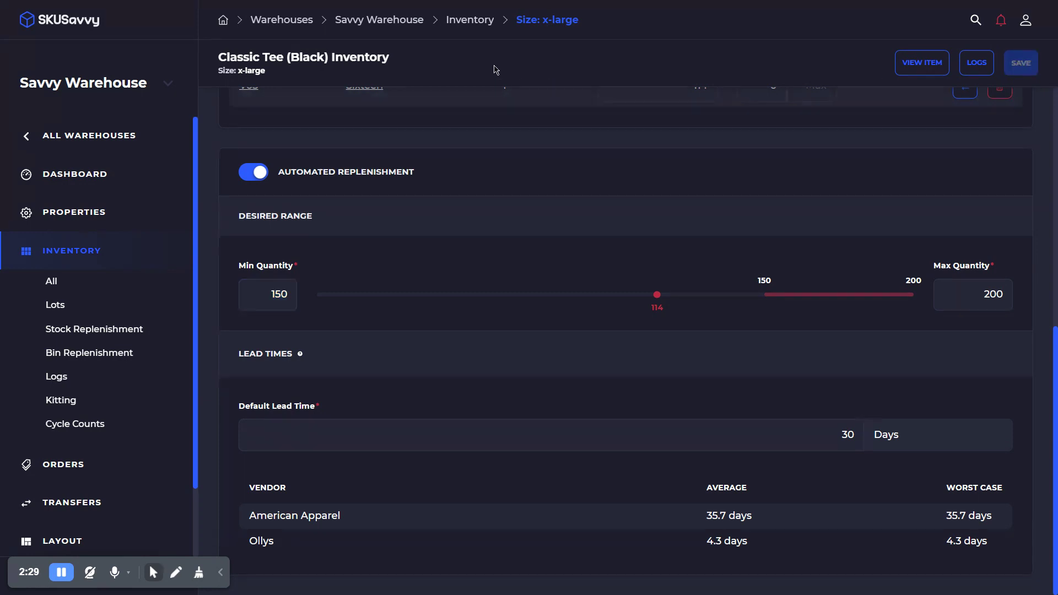
click(62, 569)
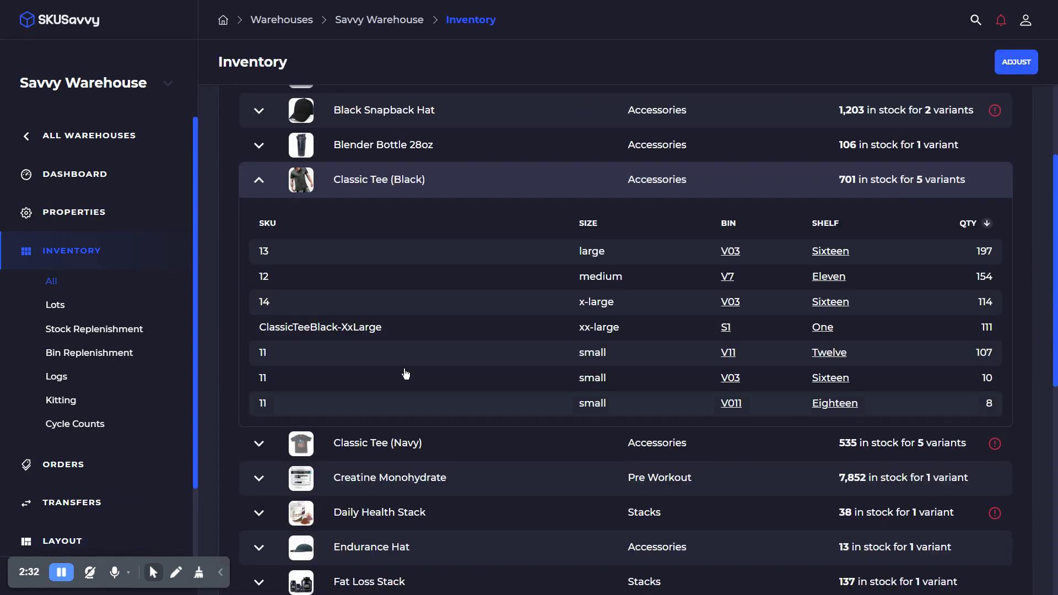
Step: Review the small Classic Tee (Black) variant's replenishment settings, then go to Orders
click(501, 356)
scroll(1057, 368, down, 5)
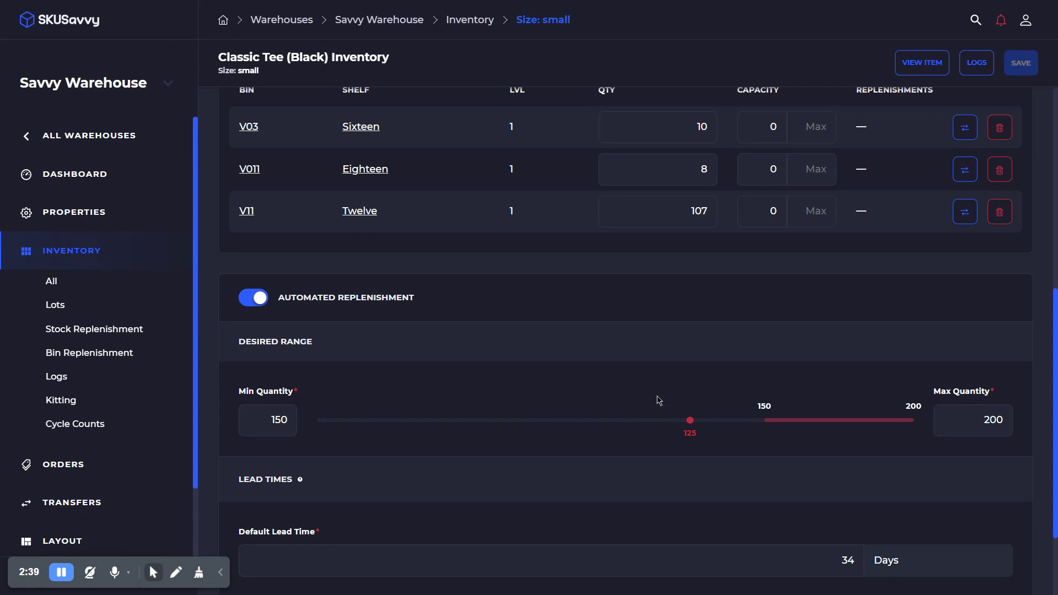
scroll(138, 341, down, 1)
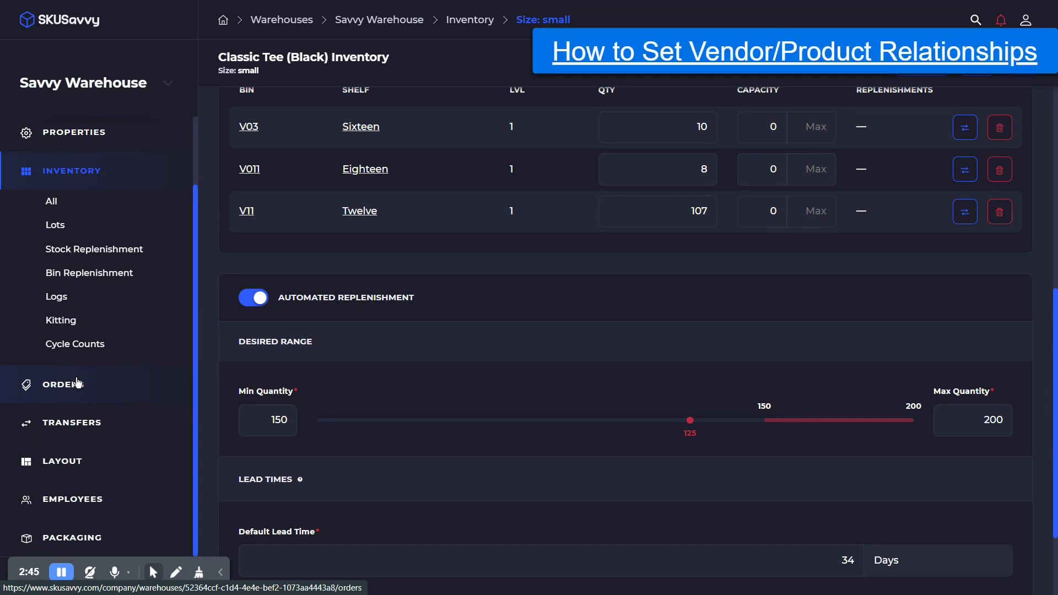
click(78, 381)
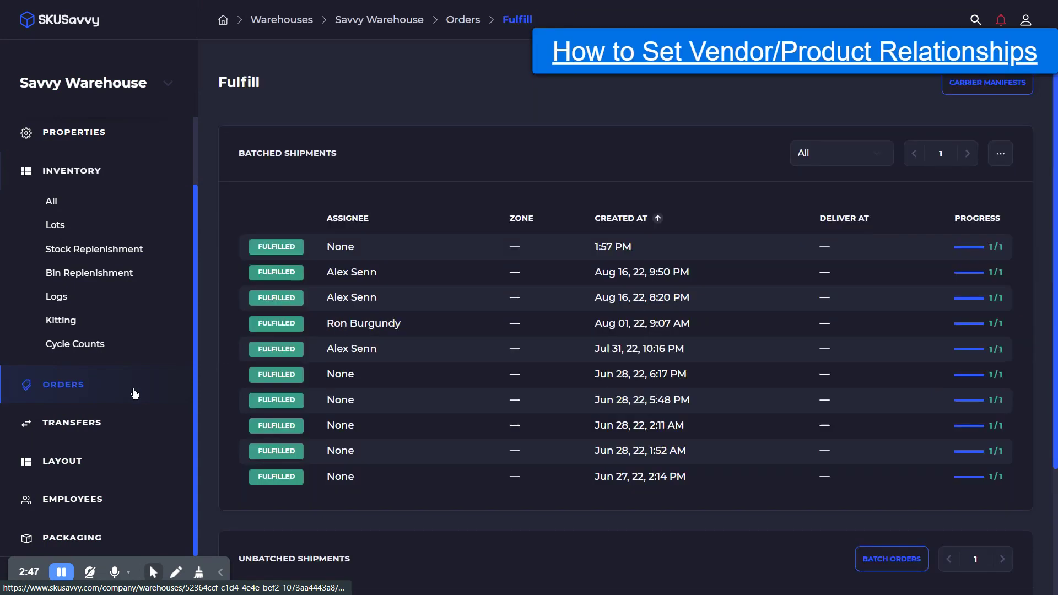
Step: Create a new inbound purchase order with Ollys as vendor to list suggested quantities
click(98, 350)
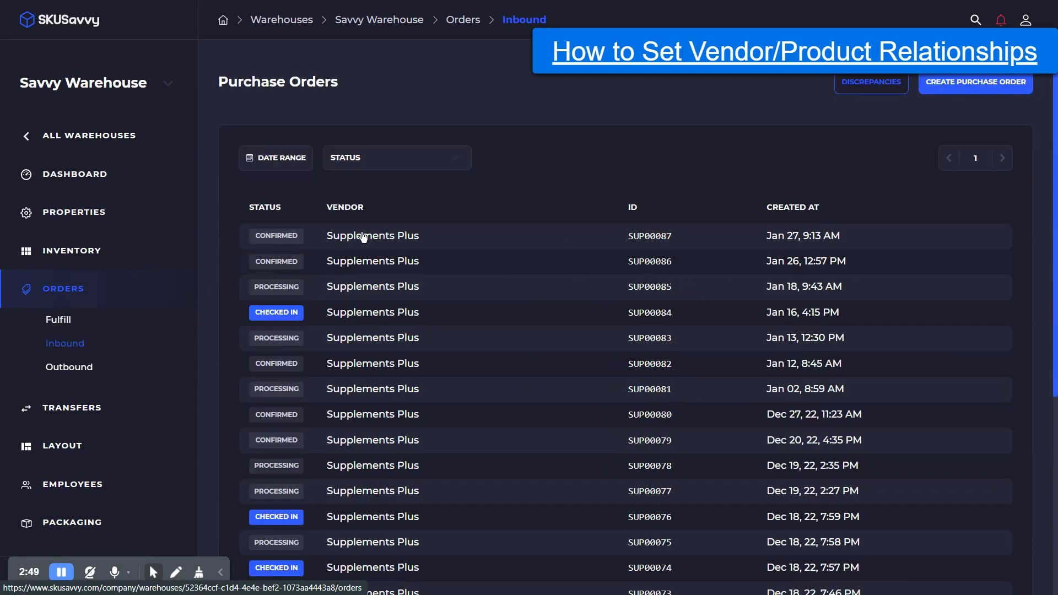
click(992, 78)
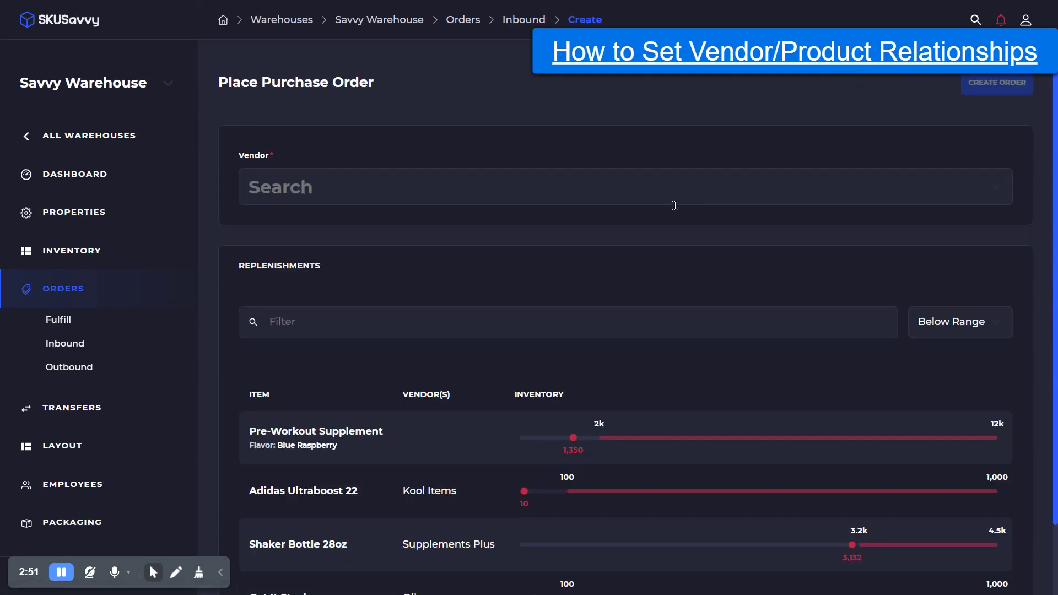
click(504, 188)
scroll(437, 296, down, 1)
scroll(437, 297, down, 3)
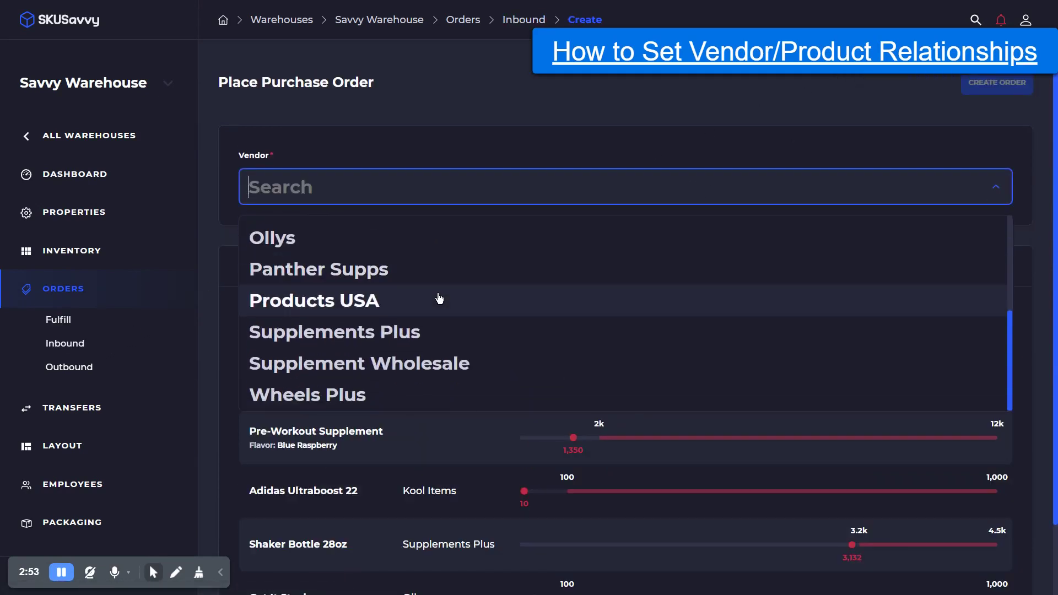
click(397, 245)
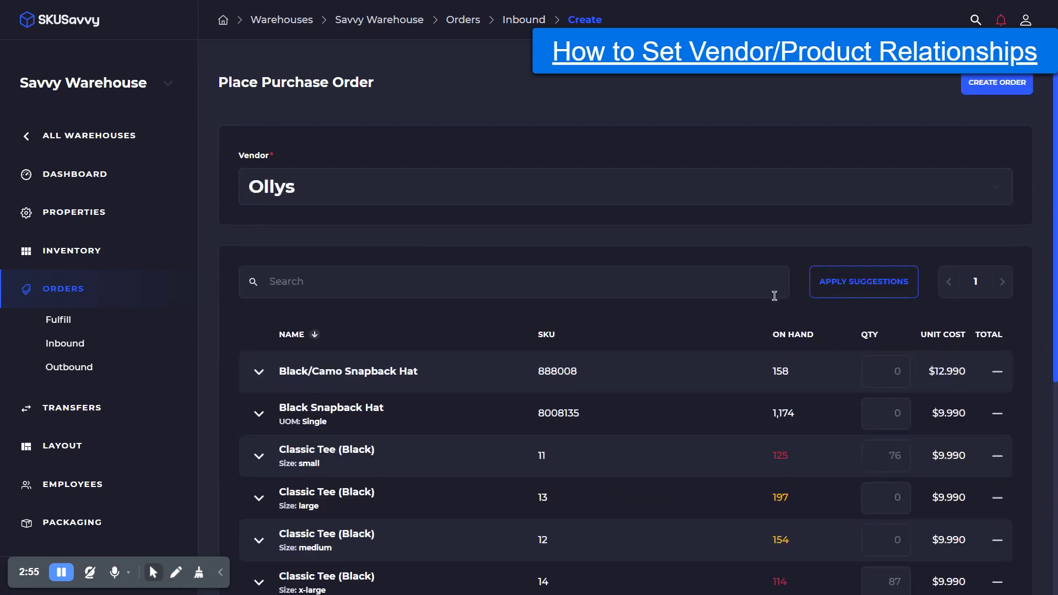
scroll(796, 370, down, 2)
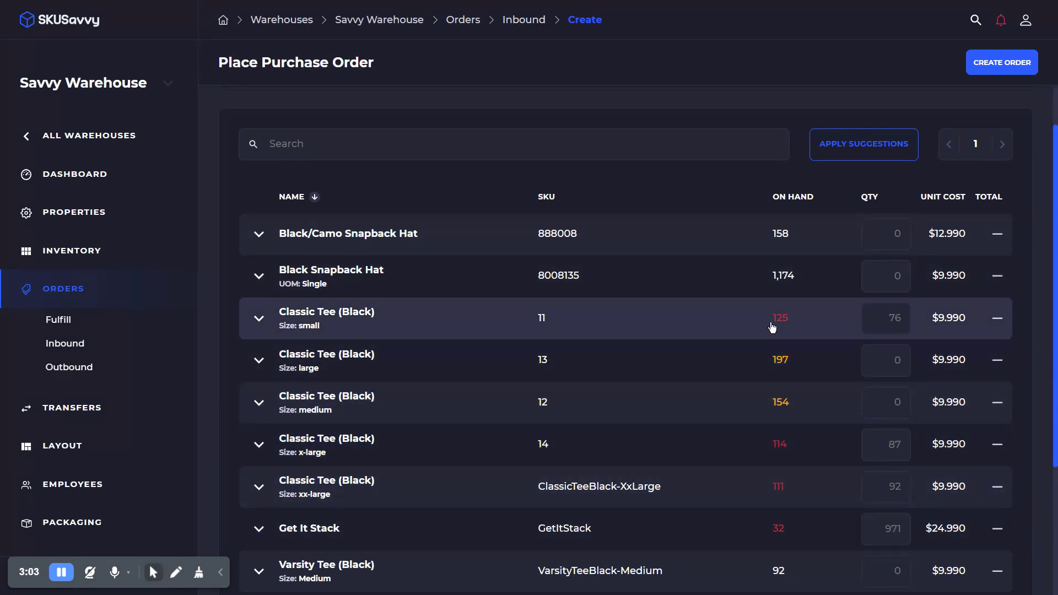
Step: Inspect each Classic Tee (Black) size's stock details, ending on small: 125 in warehouse, range 150–200
click(695, 325)
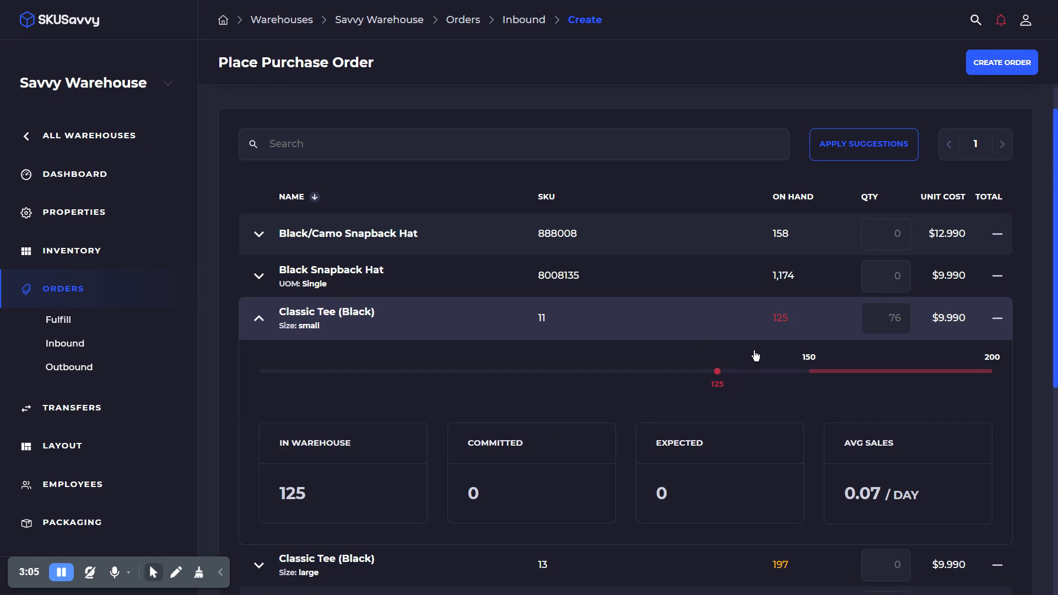
click(640, 325)
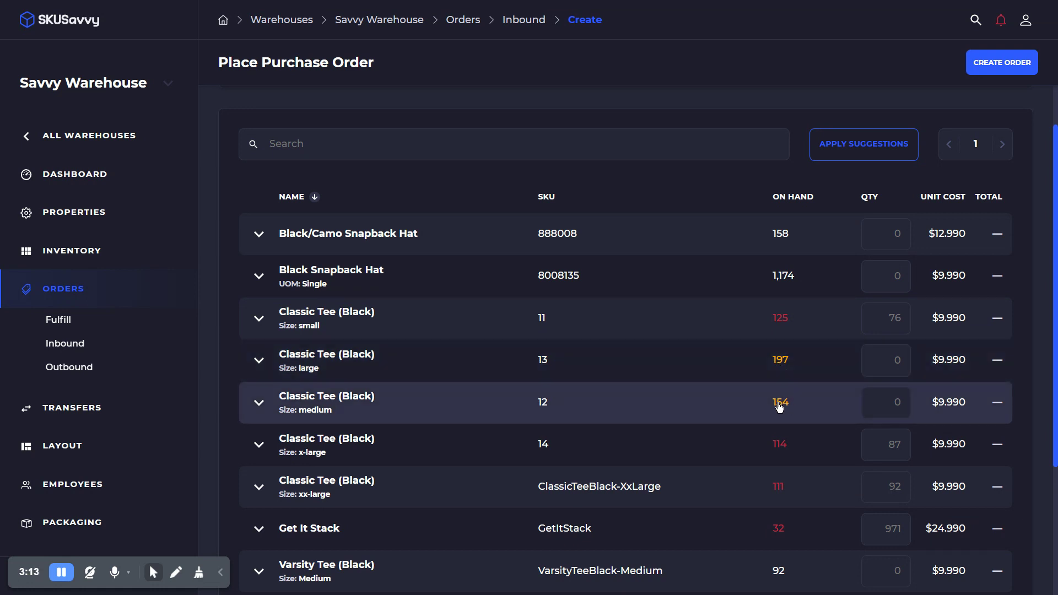
click(660, 366)
scroll(792, 421, down, 2)
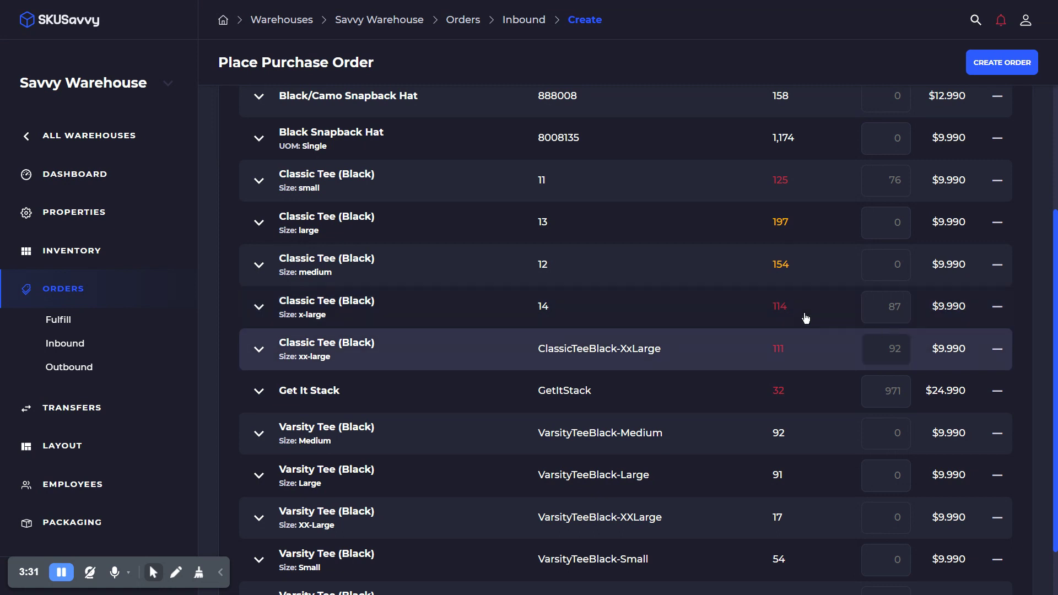
click(604, 365)
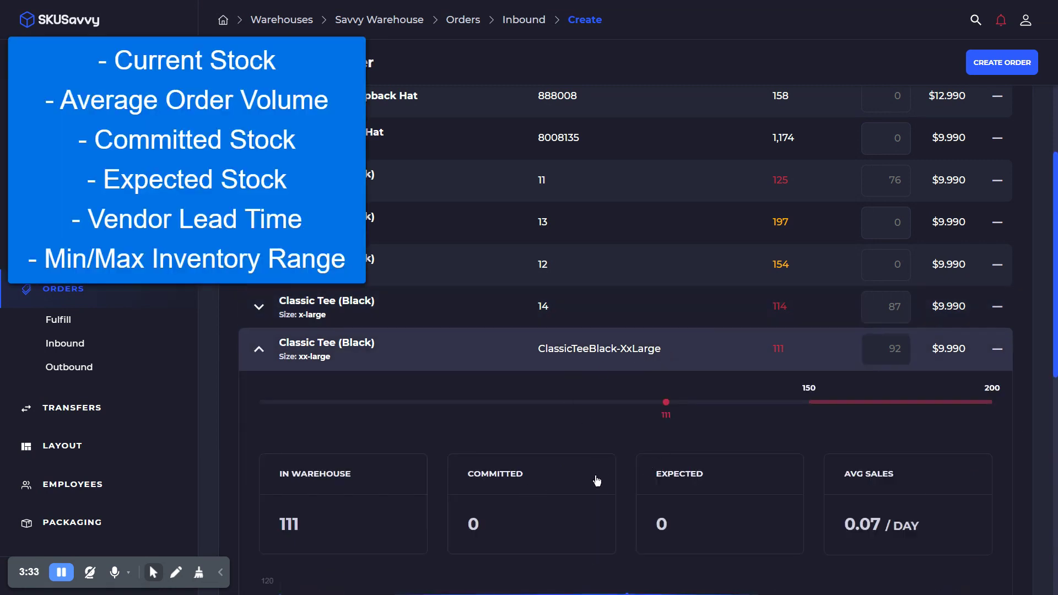
click(591, 276)
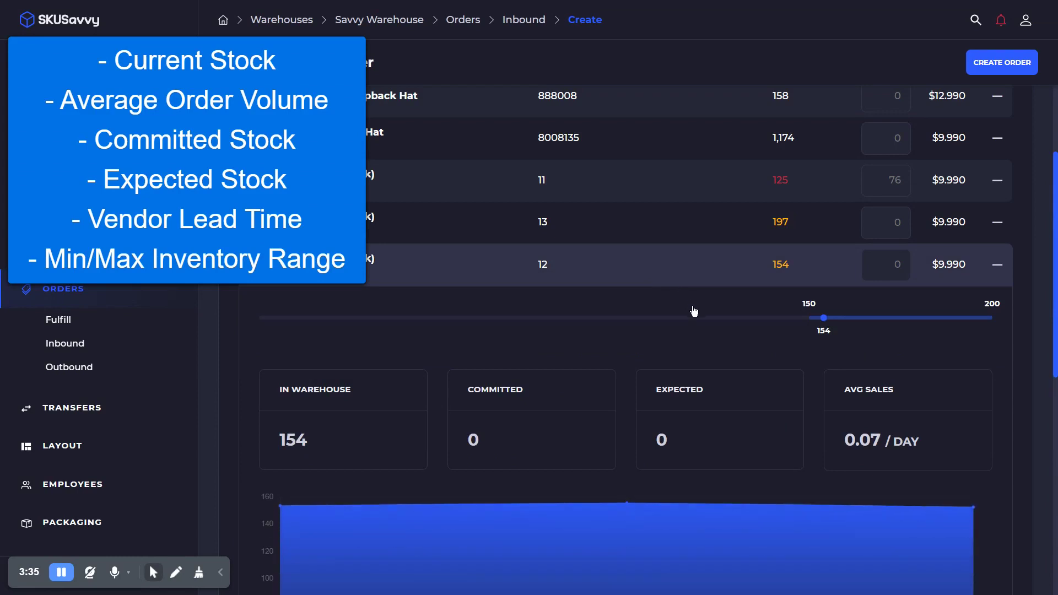
click(636, 185)
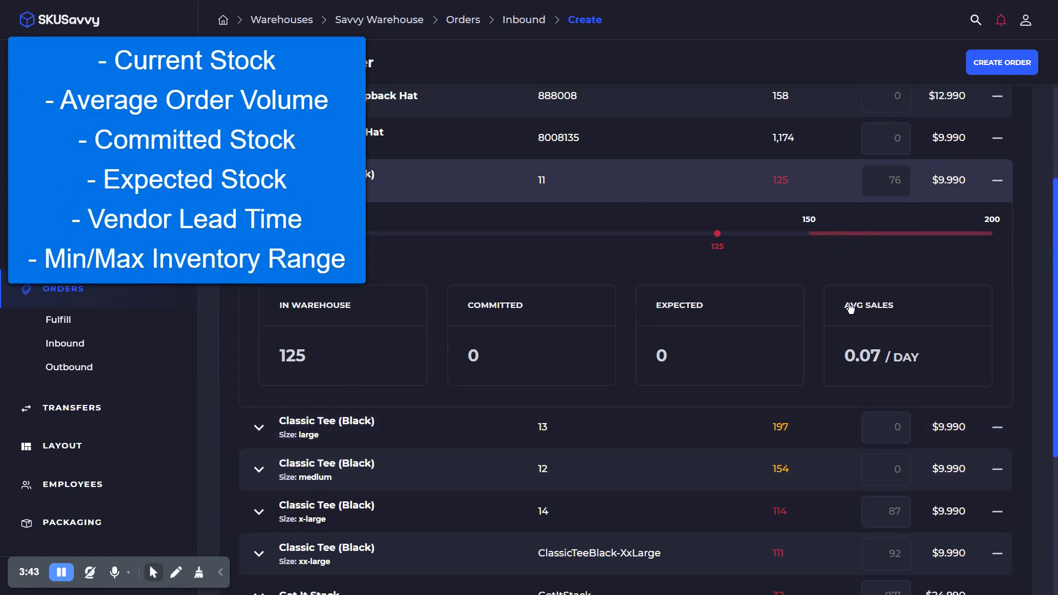
scroll(962, 311, up, 5)
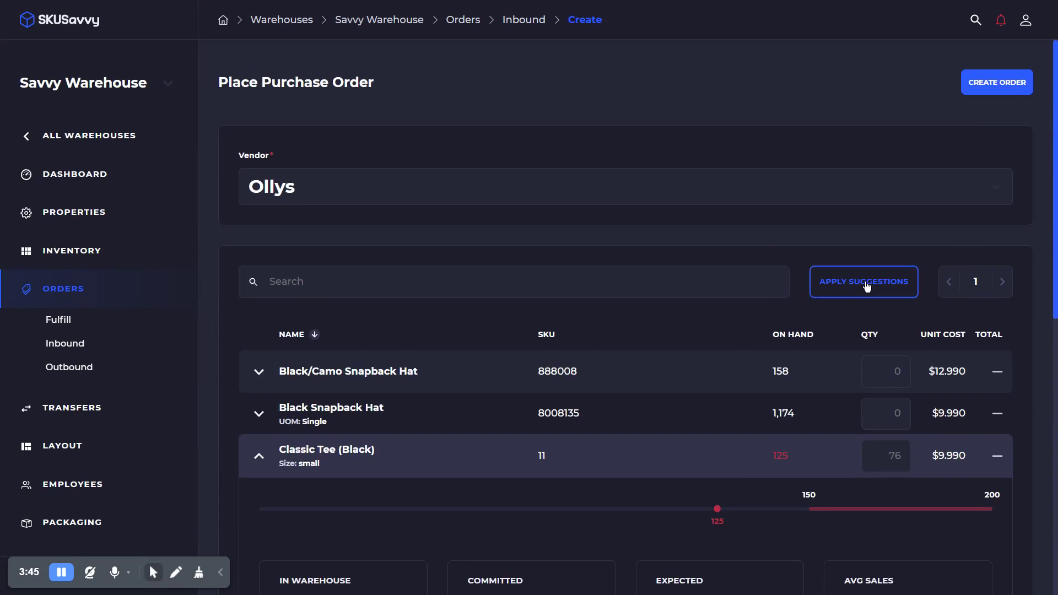
Step: Fill the Ollys order with suggested quantities ($759.240 for the small tee) and create it
click(867, 284)
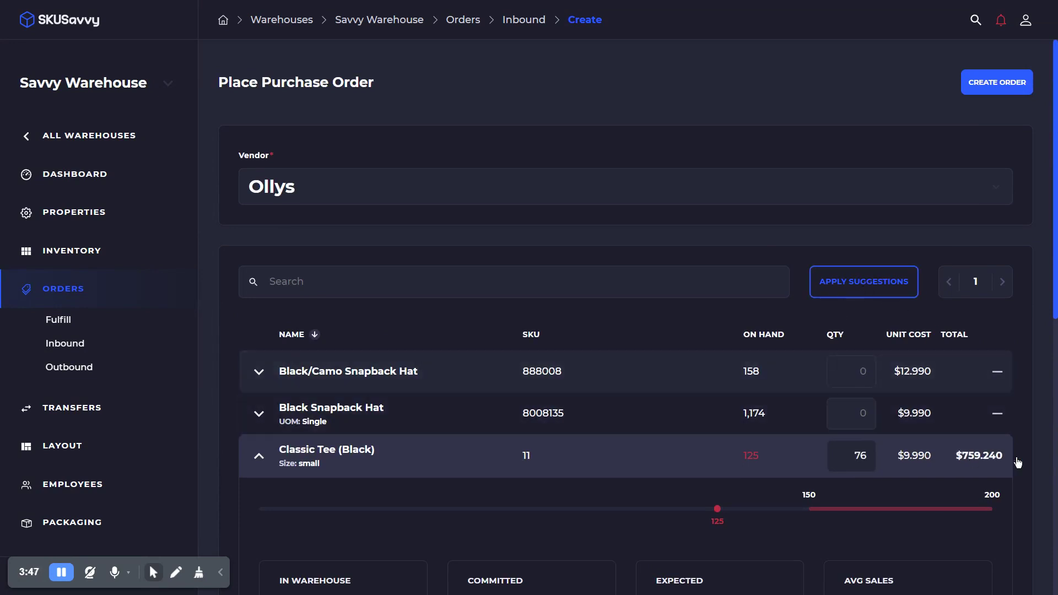
click(435, 463)
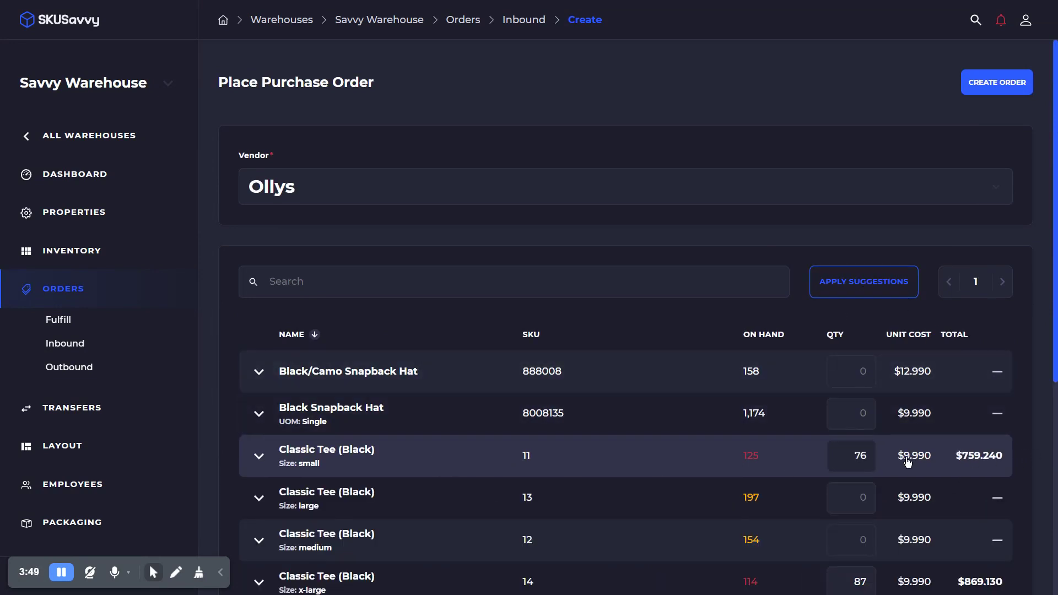
scroll(1000, 464, down, 5)
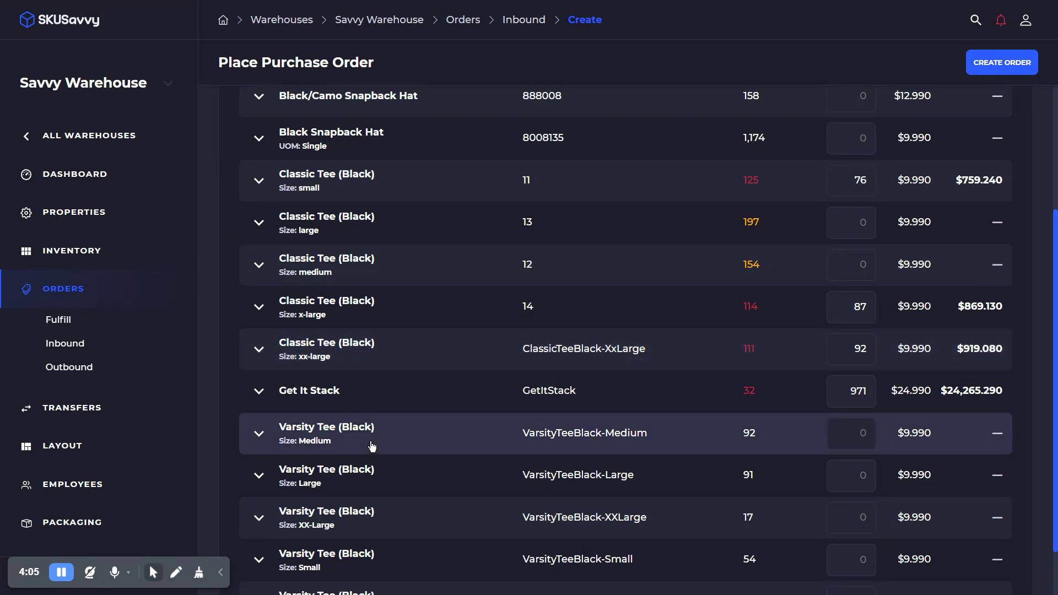
click(58, 576)
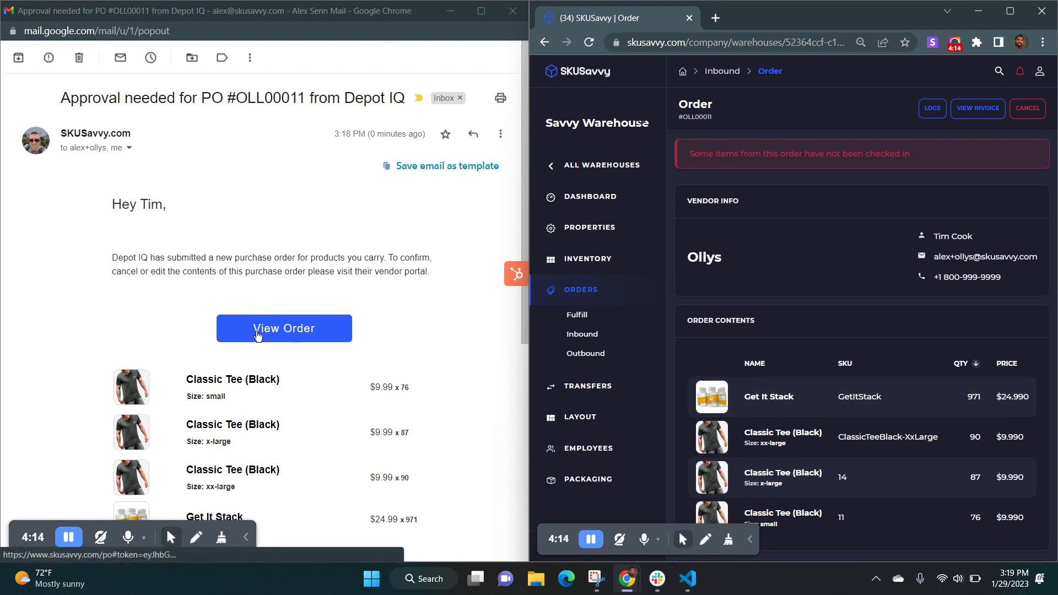
Step: Open the Ollys purchase order in the vendor portal from the approval email
click(257, 335)
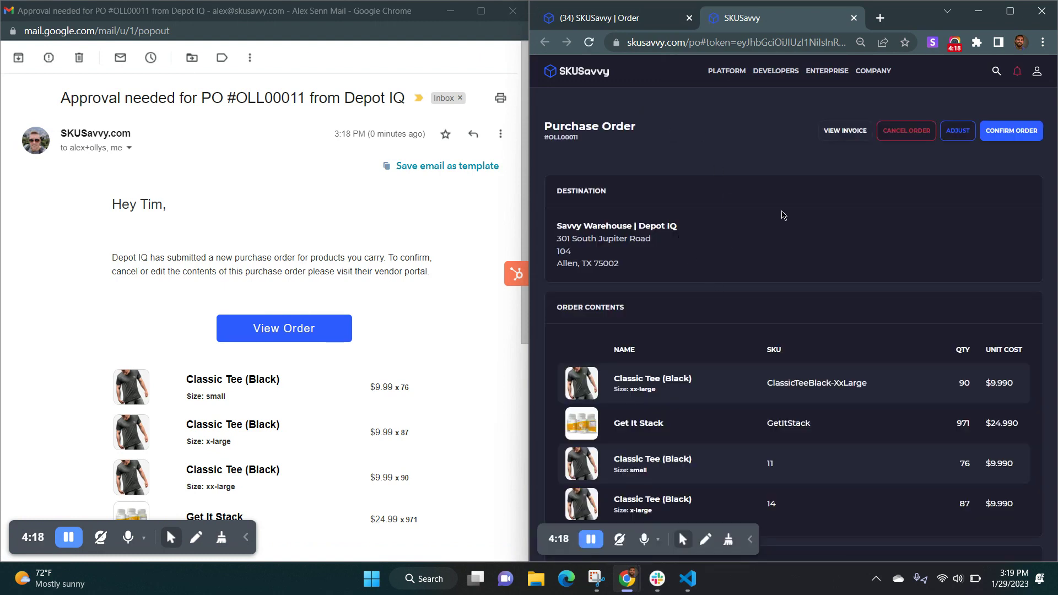
scroll(728, 210, down, 1)
scroll(799, 160, up, 1)
Step: Review the order's invoice, then enter and exit quantity editing without changes
click(829, 135)
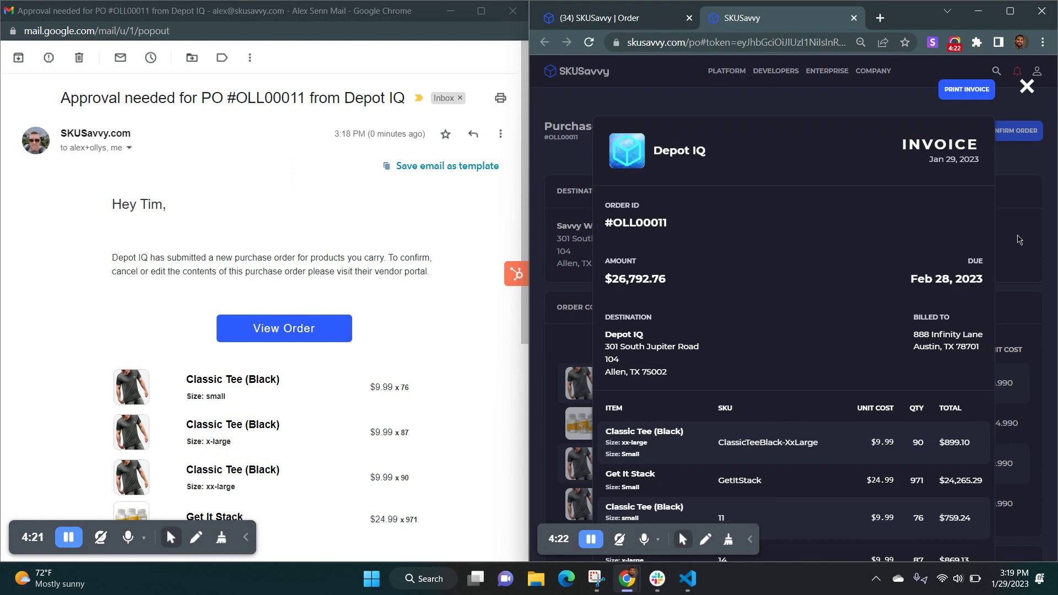
click(1020, 241)
click(958, 134)
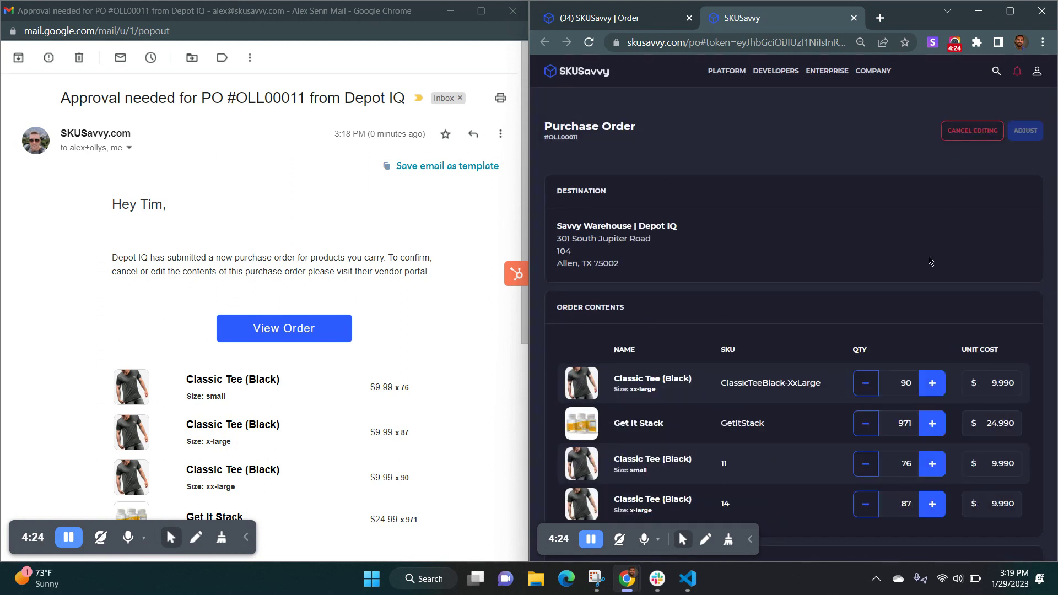
click(966, 132)
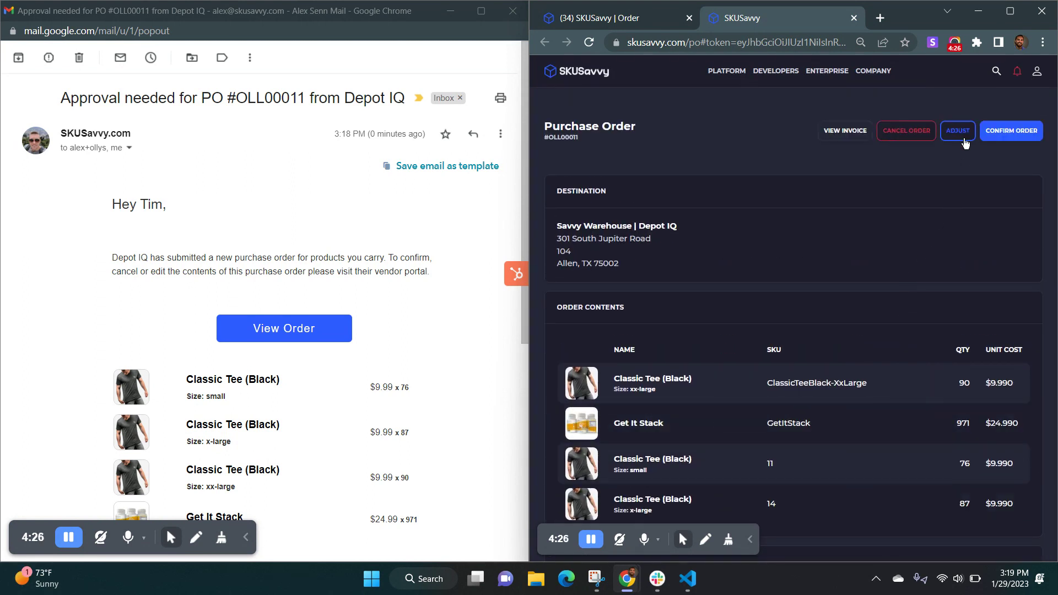